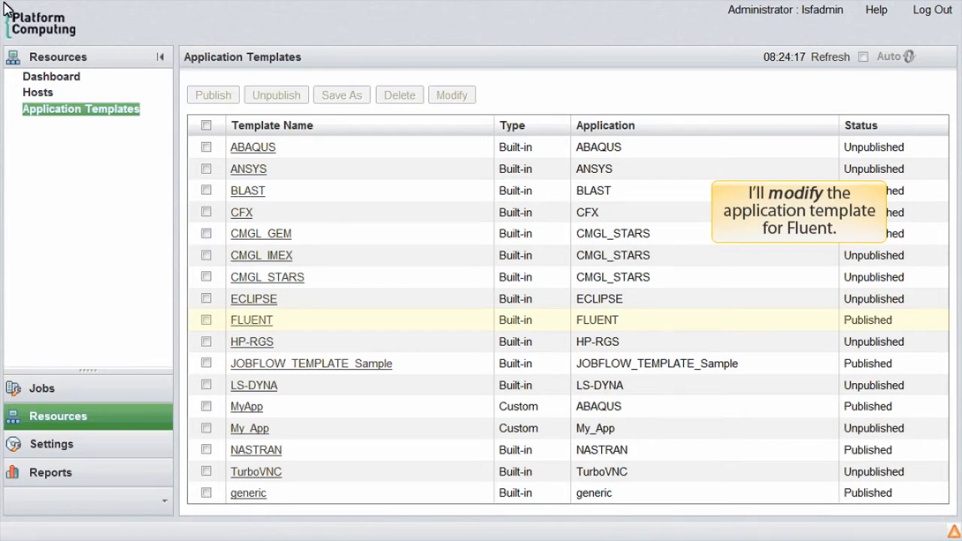
- Unpublish the FLUENT application template and open it for modification
{"action": "left_click", "coordinate": [206, 320]}
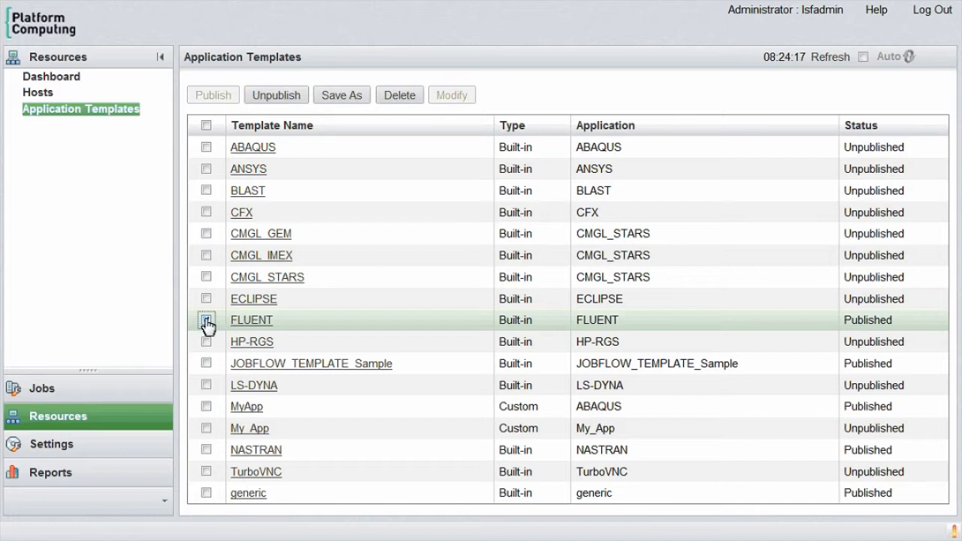
{"action": "left_click", "coordinate": [276, 95]}
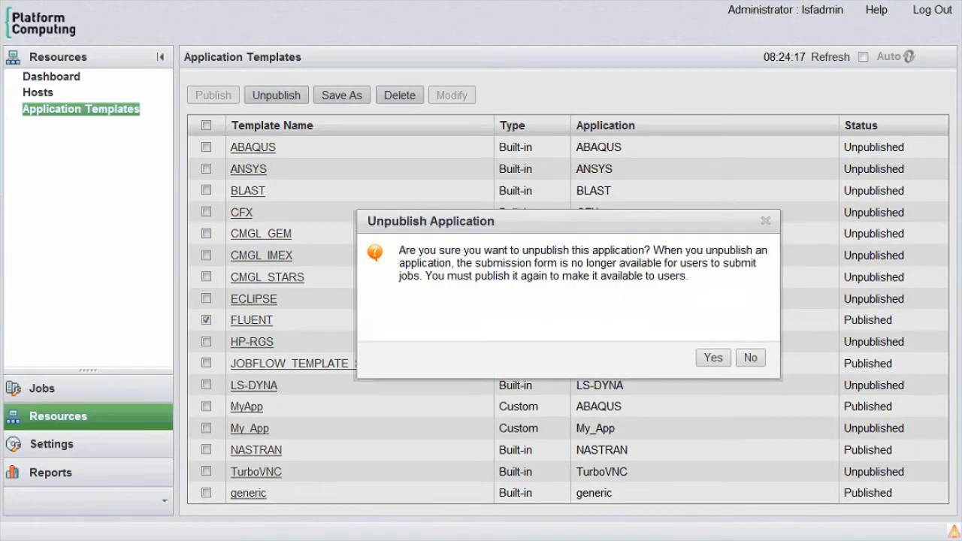
{"action": "left_click", "coordinate": [710, 358]}
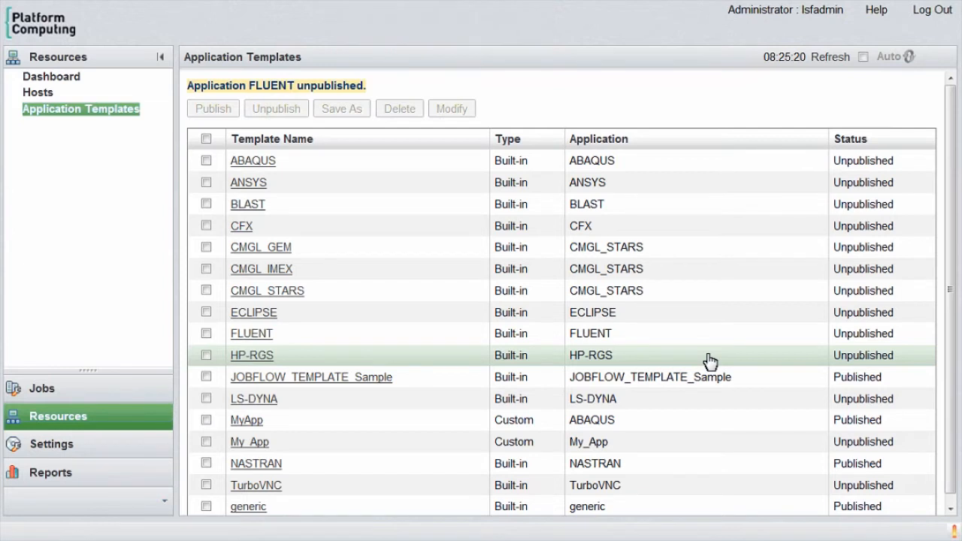
{"action": "left_click", "coordinate": [206, 334]}
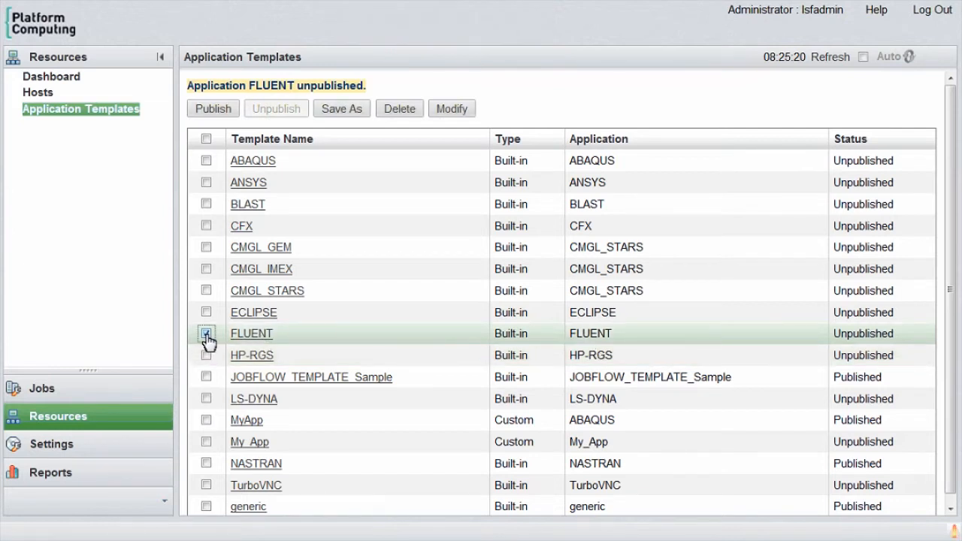
{"action": "left_click", "coordinate": [452, 110]}
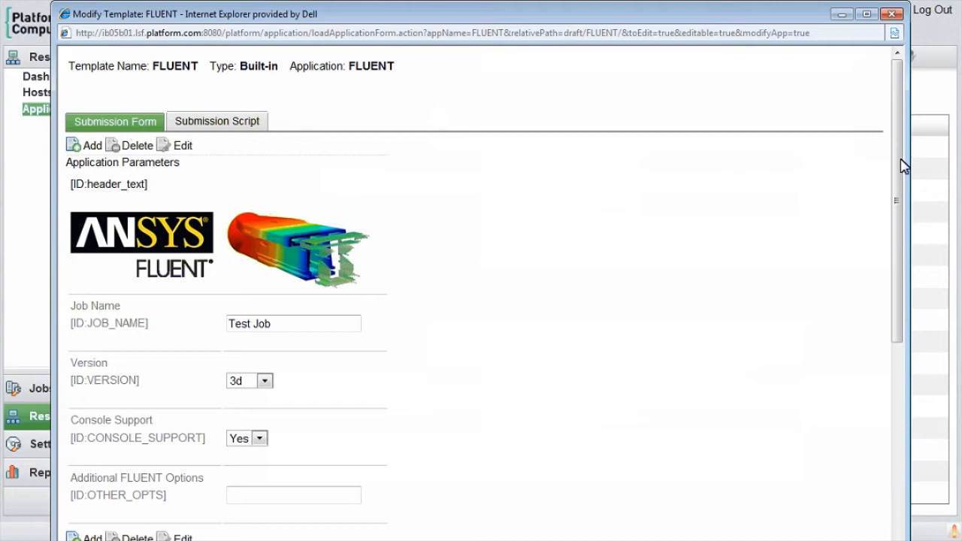
- Move the Job Name field below Additional FLUENT Options and return it to its place above Version
{"action": "left_click_drag", "start_coordinate": [901, 160], "coordinate": [881, 241]}
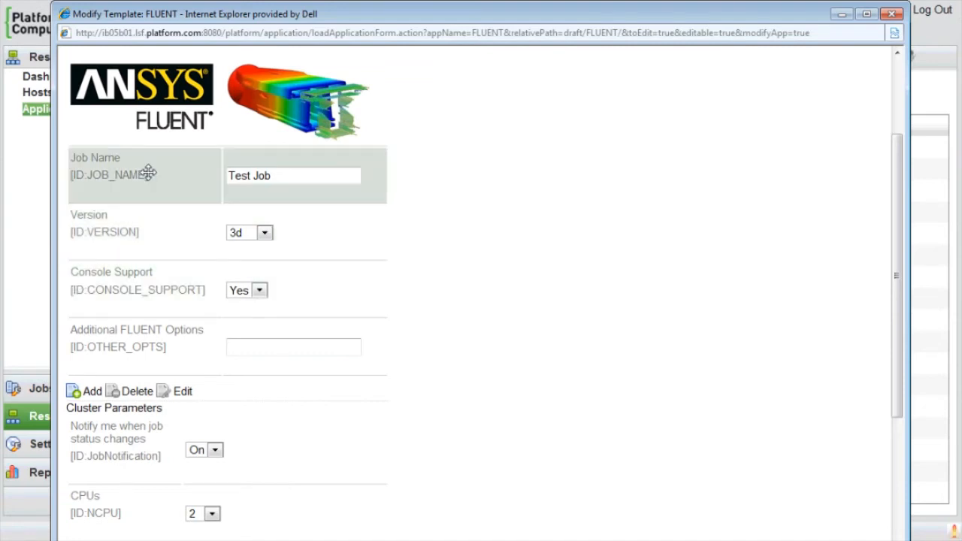
{"action": "left_click_drag", "start_coordinate": [149, 173], "coordinate": [159, 355]}
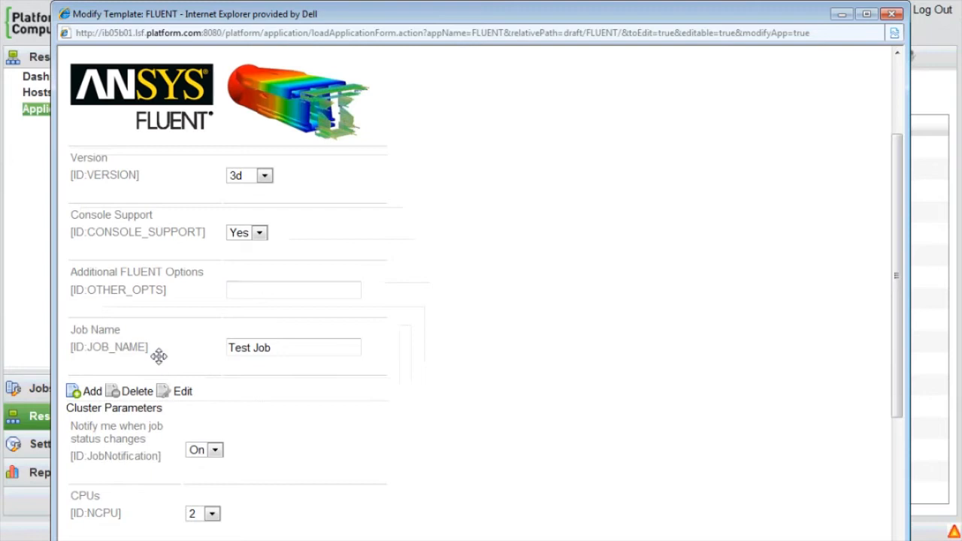
{"action": "left_click_drag", "start_coordinate": [149, 355], "coordinate": [149, 185]}
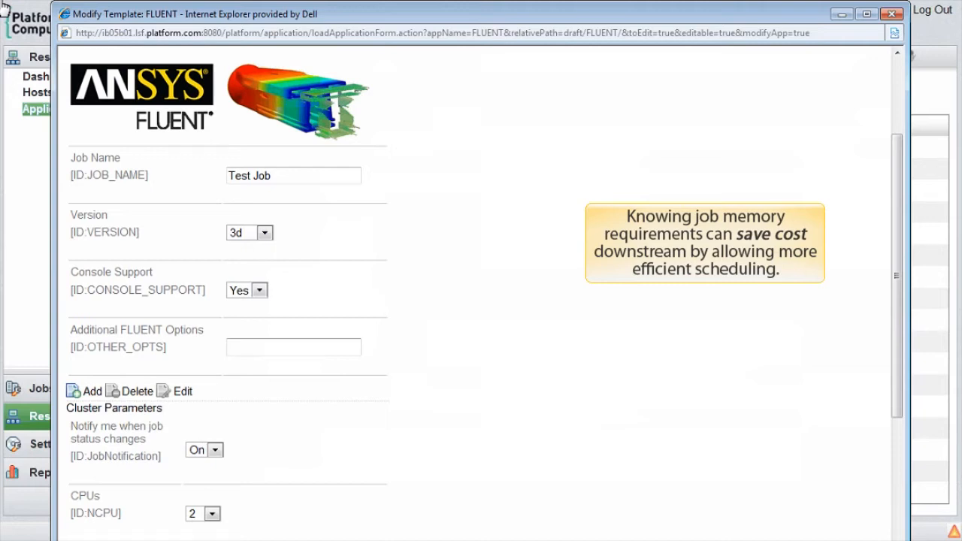
- Add an optional Memory Requirement radio button set to Cluster Parameters with ID MEMORY, options 64 MB to 4096 MB, default 256 MB (Recommended), and per-host help text
{"action": "left_click", "coordinate": [89, 392]}
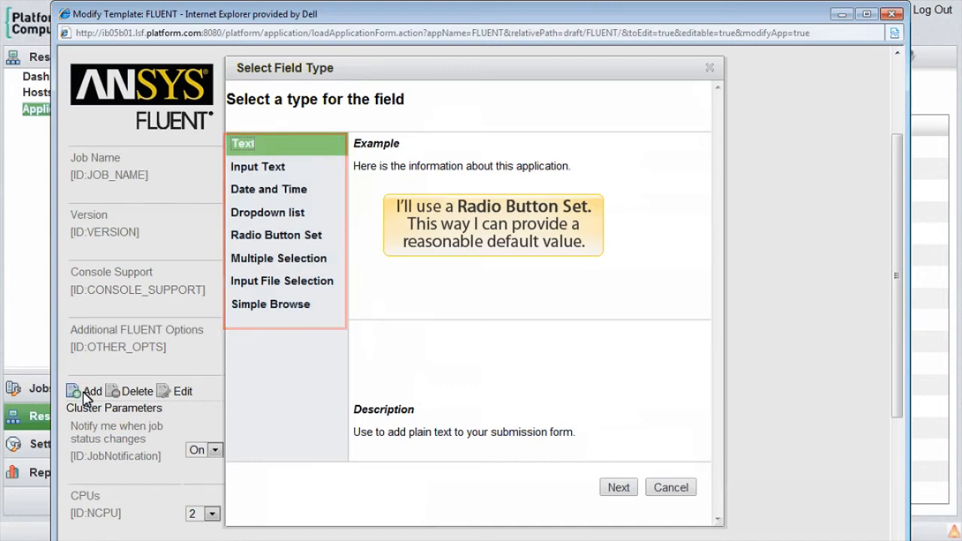
{"action": "left_click", "coordinate": [271, 236]}
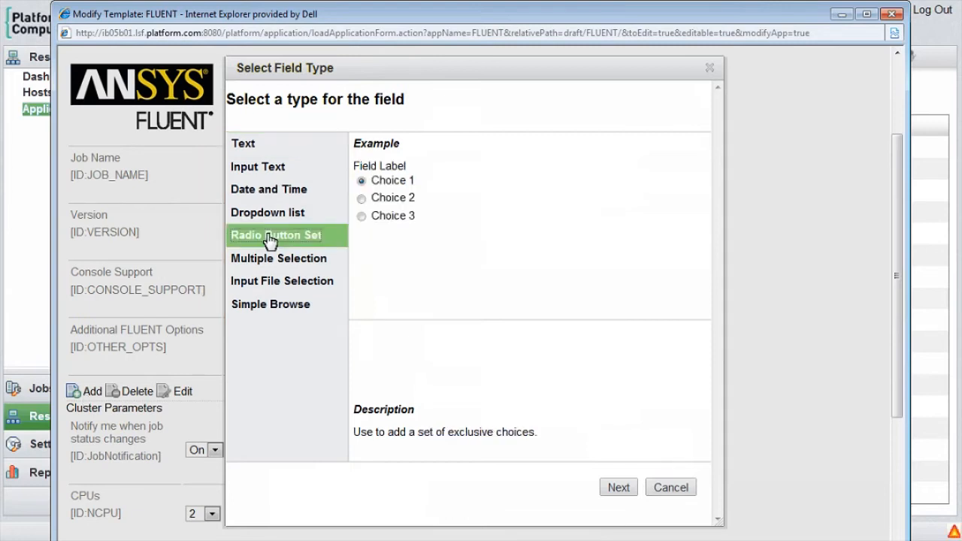
{"action": "left_click", "coordinate": [618, 488]}
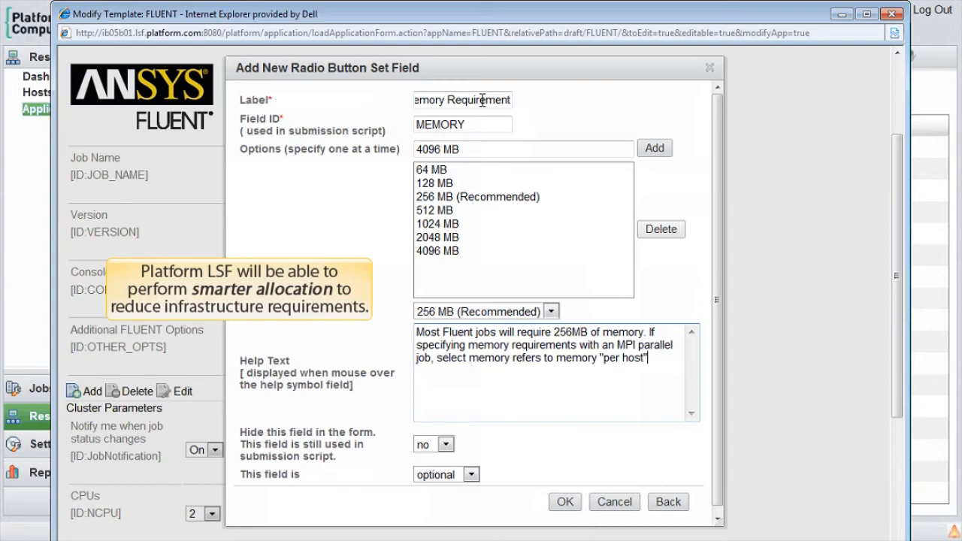
{"action": "left_click", "coordinate": [564, 502]}
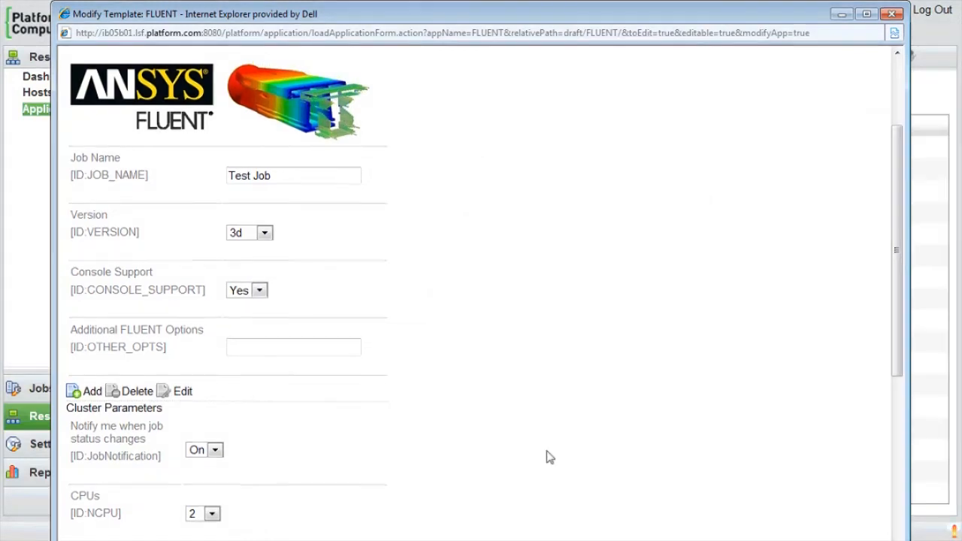
- Move the Memory Requirement field between Memory Architecture and Queue in the Cluster Parameters section
{"action": "scroll", "coordinate": [549, 457], "scroll_direction": "down", "scroll_amount": 3}
{"action": "scroll", "coordinate": [550, 457], "scroll_direction": "down", "scroll_amount": 4}
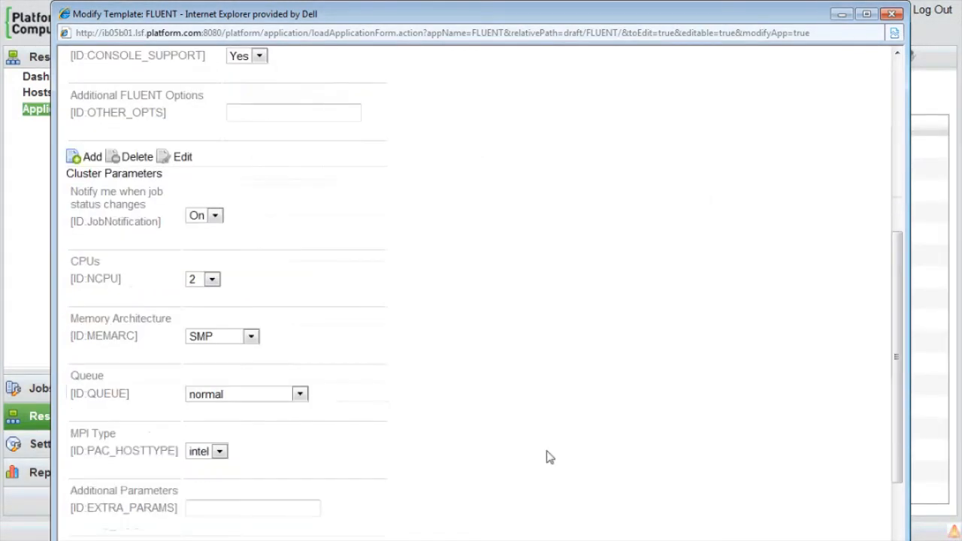
{"action": "scroll", "coordinate": [550, 457], "scroll_direction": "down", "scroll_amount": 2}
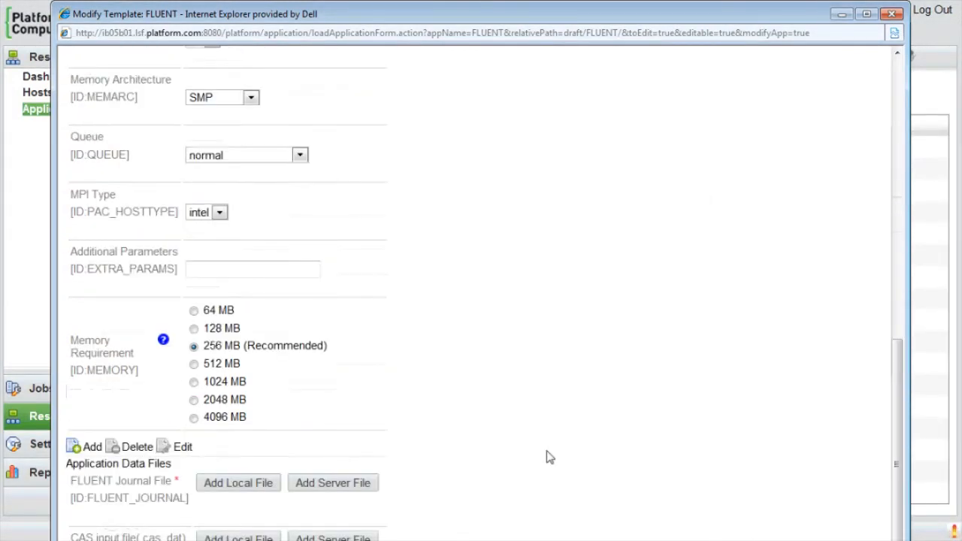
{"action": "scroll", "coordinate": [549, 457], "scroll_direction": "down", "scroll_amount": 1}
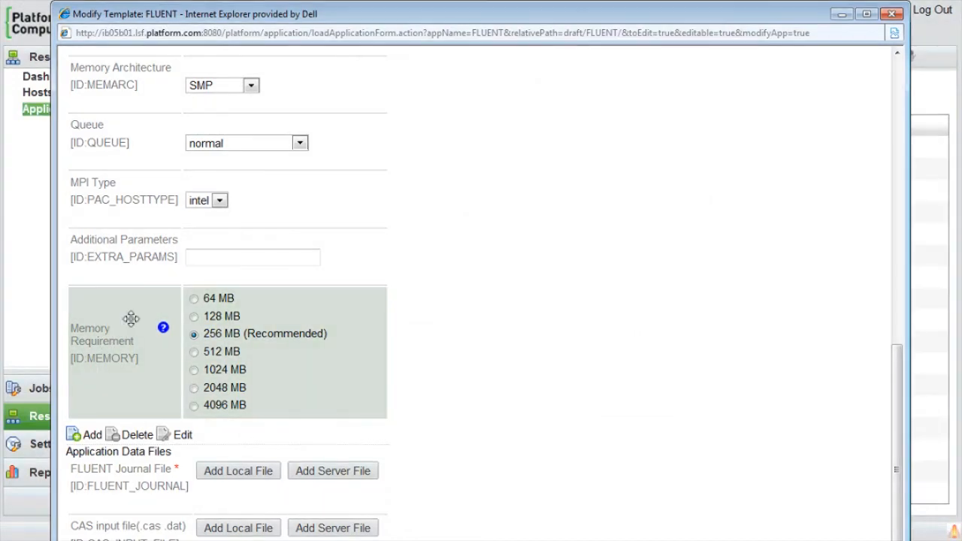
{"action": "left_click_drag", "start_coordinate": [130, 319], "coordinate": [134, 113]}
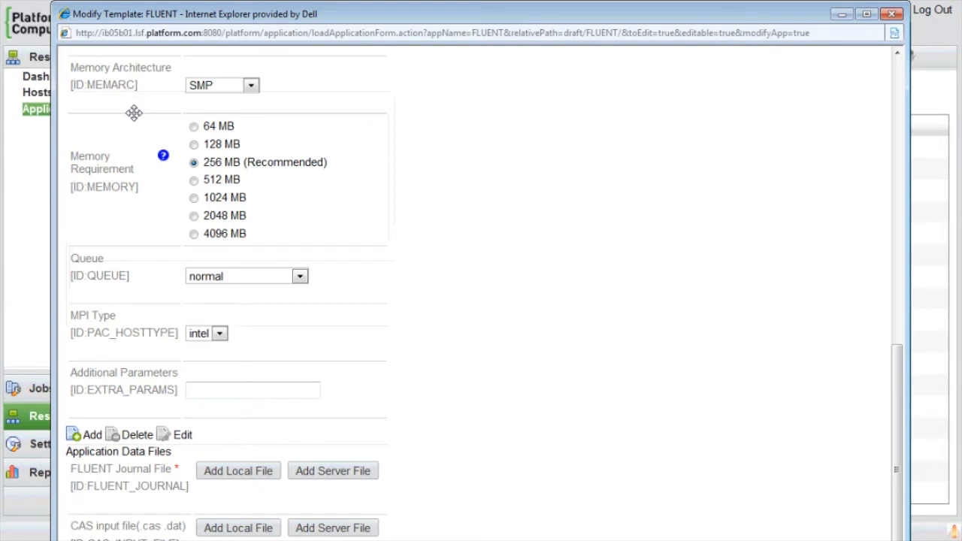
- Paste the sample code that parses the MEMORY selector into MEMORY_AMOUNT_OPT above the "#check BSUB parameters" comment in the submission script
{"action": "scroll", "coordinate": [141, 206], "scroll_direction": "up", "scroll_amount": 1}
{"action": "scroll", "coordinate": [141, 206], "scroll_direction": "up", "scroll_amount": 1}
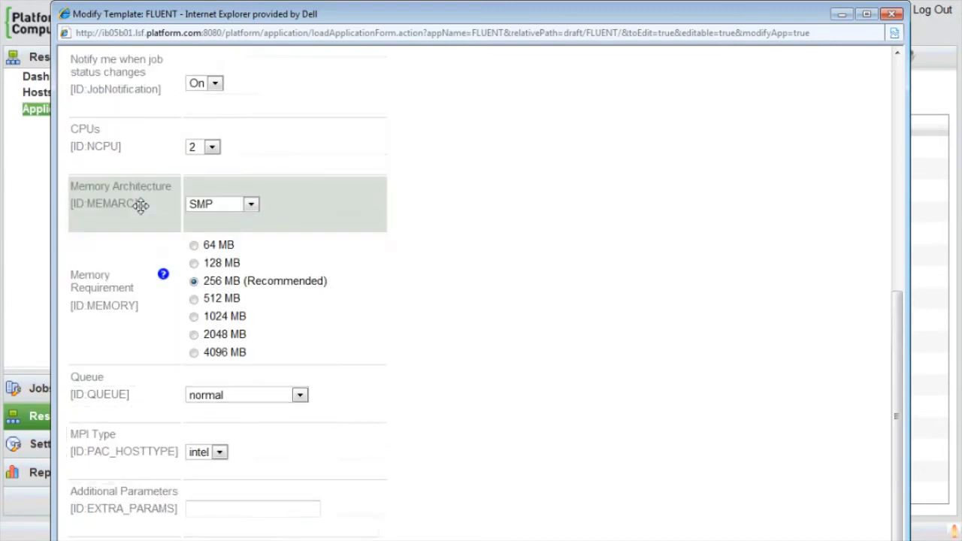
{"action": "scroll", "coordinate": [141, 206], "scroll_direction": "up", "scroll_amount": 3}
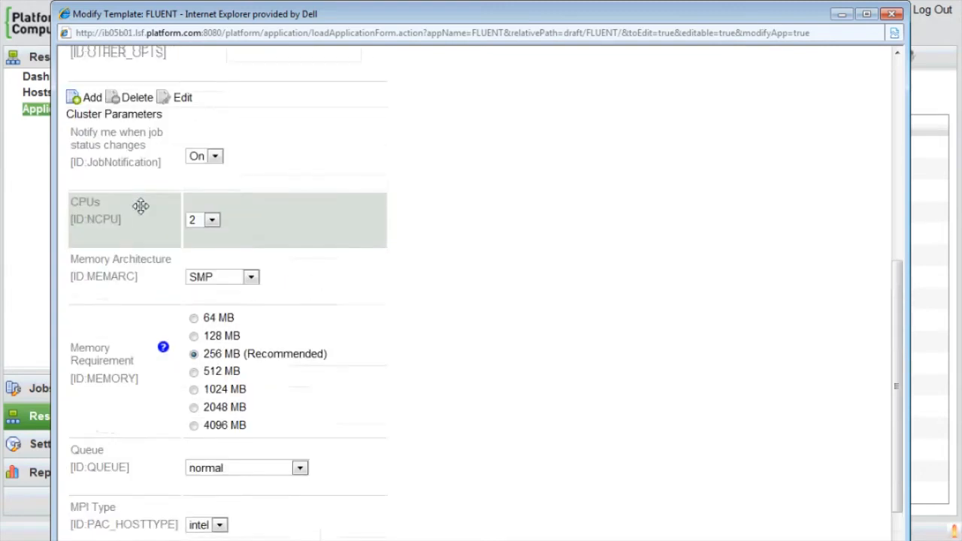
{"action": "scroll", "coordinate": [140, 207], "scroll_direction": "up", "scroll_amount": 4}
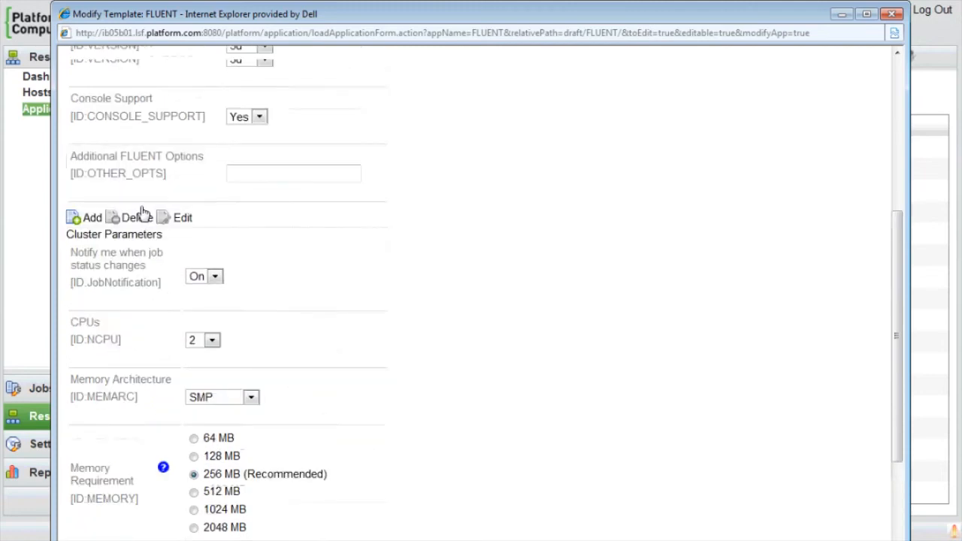
{"action": "scroll", "coordinate": [140, 211], "scroll_direction": "up", "scroll_amount": 4}
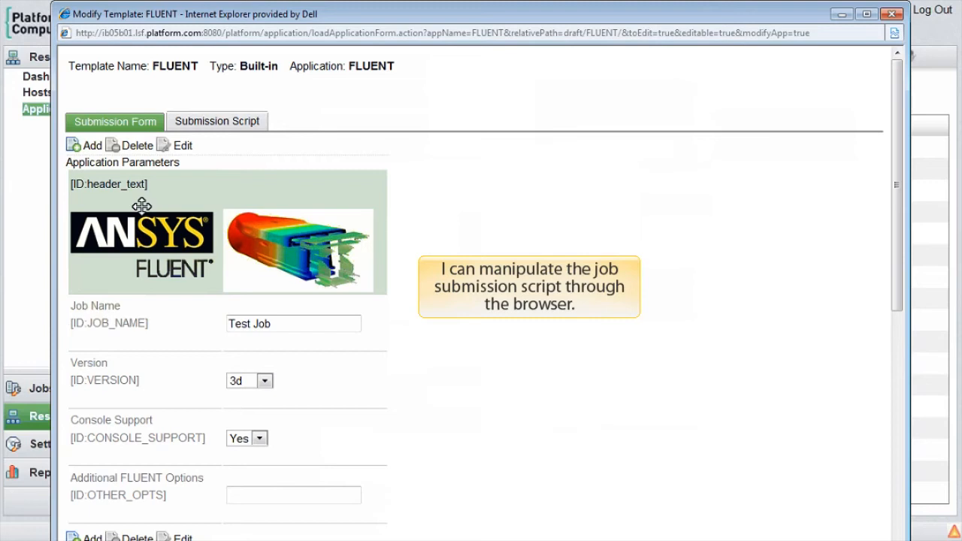
{"action": "left_click", "coordinate": [230, 128]}
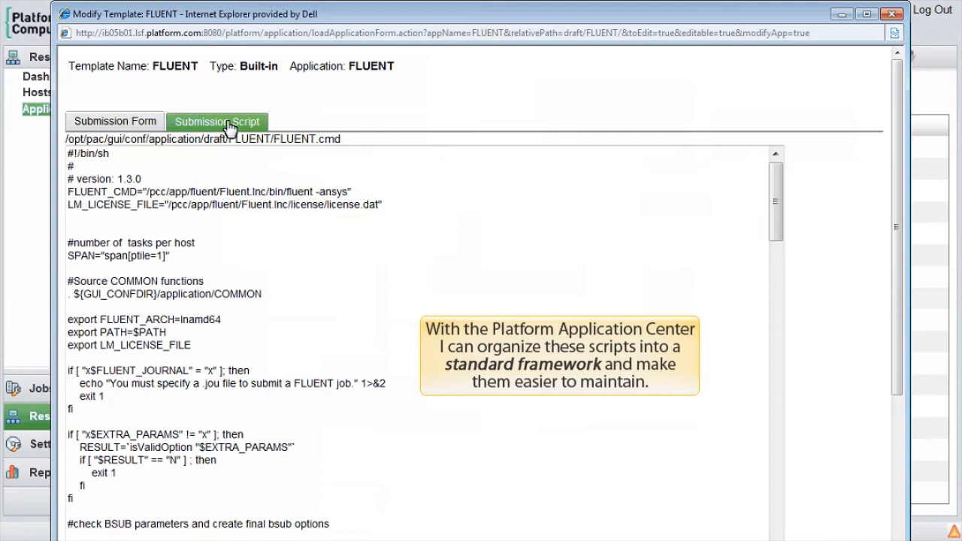
{"action": "scroll", "coordinate": [137, 286], "scroll_direction": "down", "scroll_amount": 5}
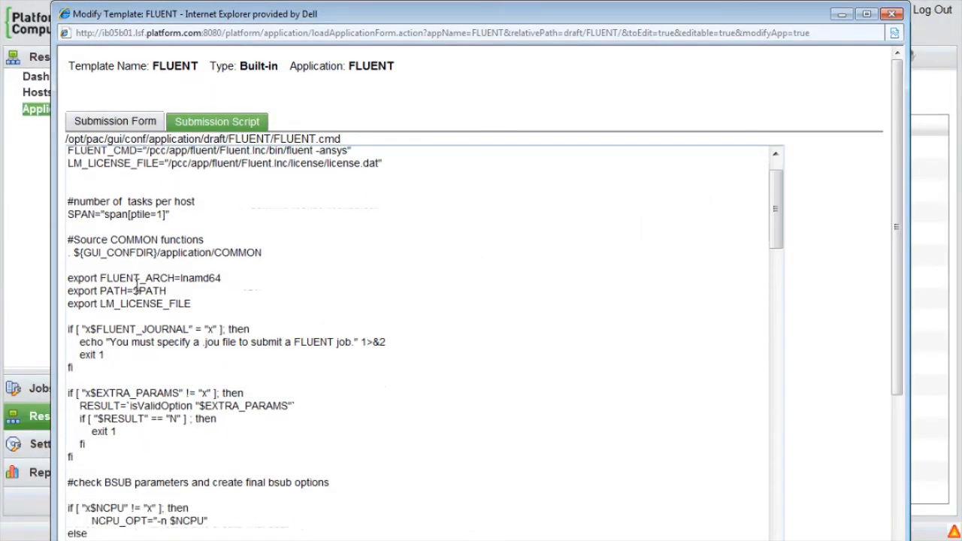
{"action": "scroll", "coordinate": [137, 286], "scroll_direction": "down", "scroll_amount": 2}
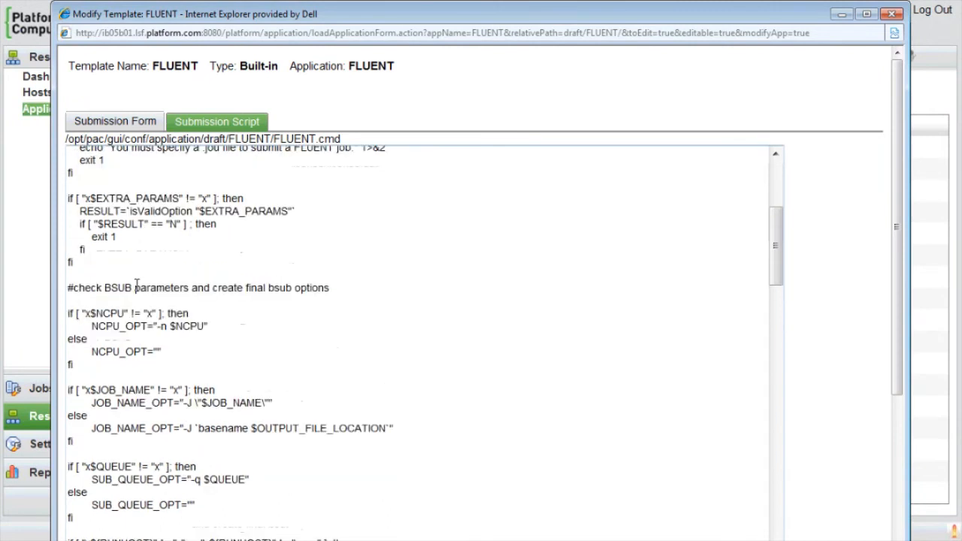
{"action": "scroll", "coordinate": [137, 285], "scroll_direction": "down", "scroll_amount": 3}
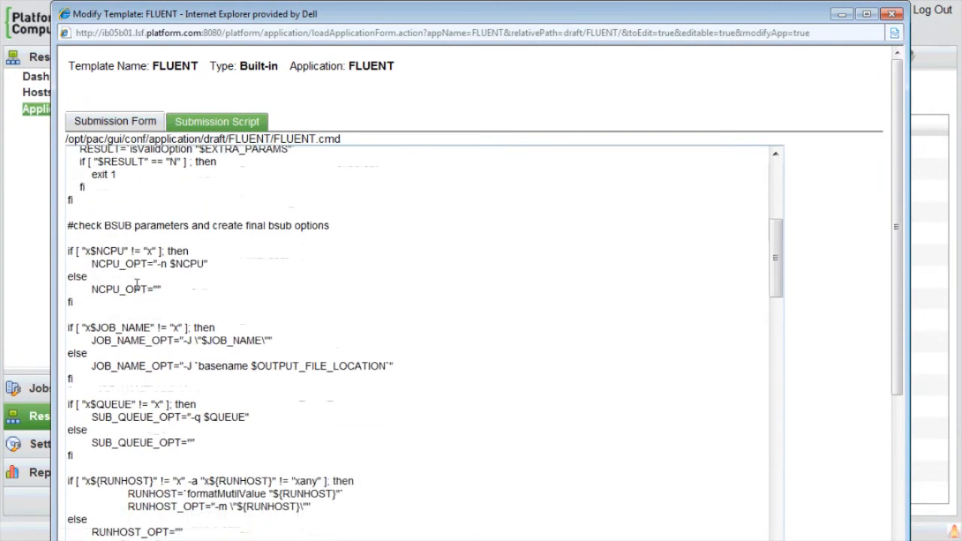
{"action": "left_click", "coordinate": [69, 211]}
{"action": "key", "text": "Return"}
{"action": "key", "text": "Return"}
{"action": "key", "text": "Return"}
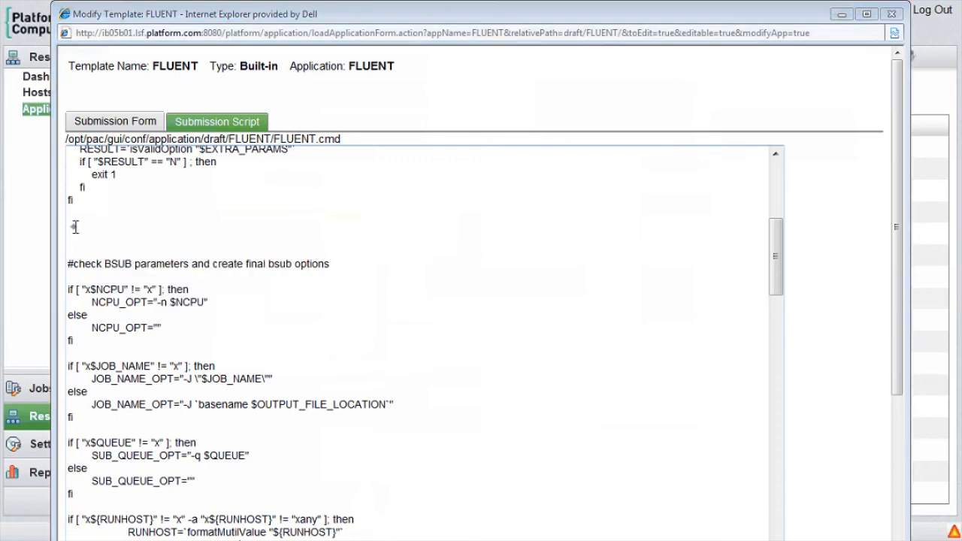
{"action": "key", "text": "ctrl+v"}
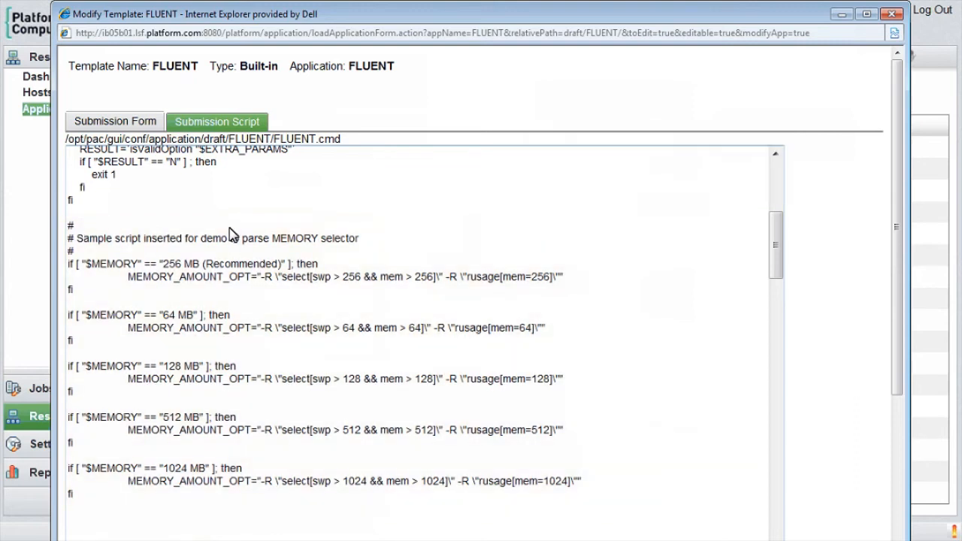
- Insert ${MEMORY_AMOUNT_OPT} after ${LSF_RESREQ} in both JOB_RESULT bsub commands near the end of the script
{"action": "left_click_drag", "start_coordinate": [778, 239], "coordinate": [780, 528]}
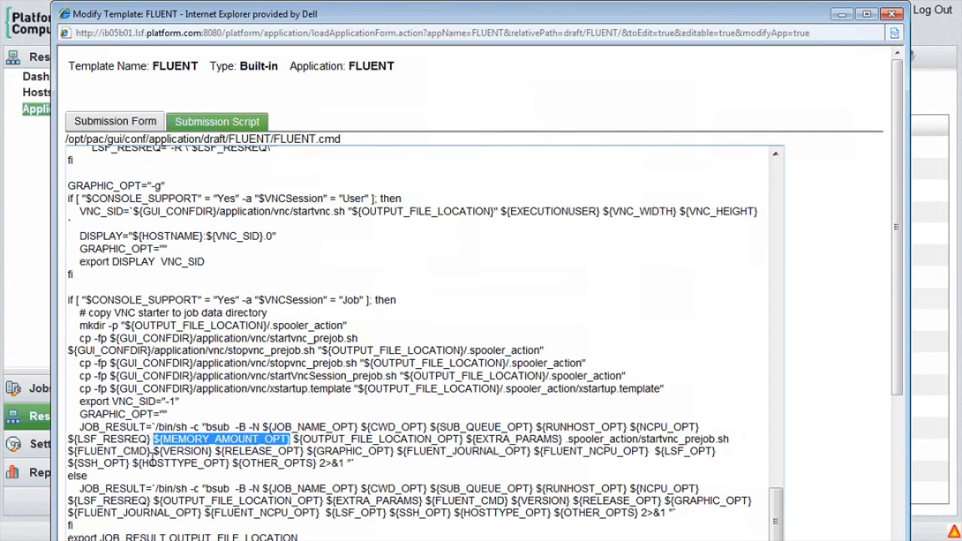
{"action": "left_click", "coordinate": [154, 498]}
{"action": "type", "text": "${MEMORY_AMOUNT_OPT}"}
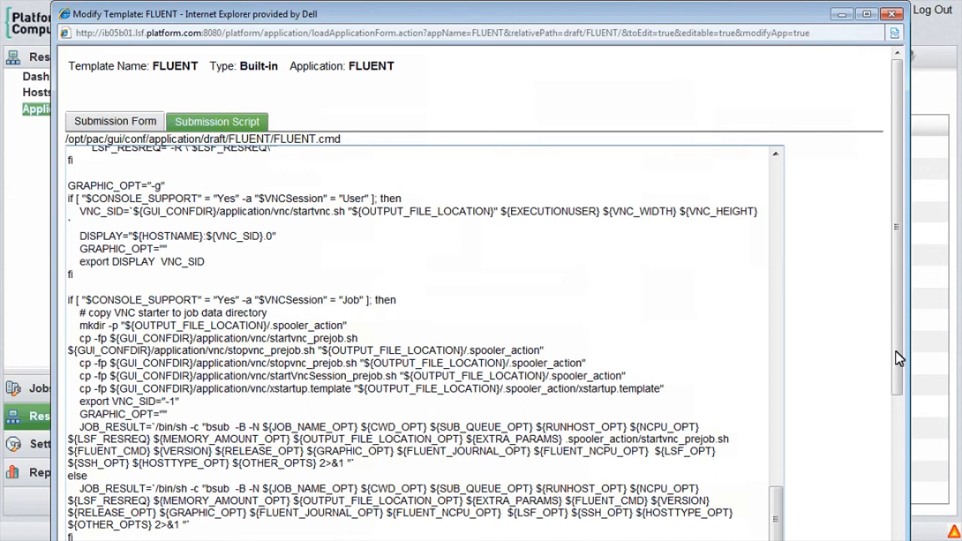
- Save the modified FLUENT template and accept the summary of form changes
{"action": "left_click_drag", "start_coordinate": [899, 359], "coordinate": [887, 426]}
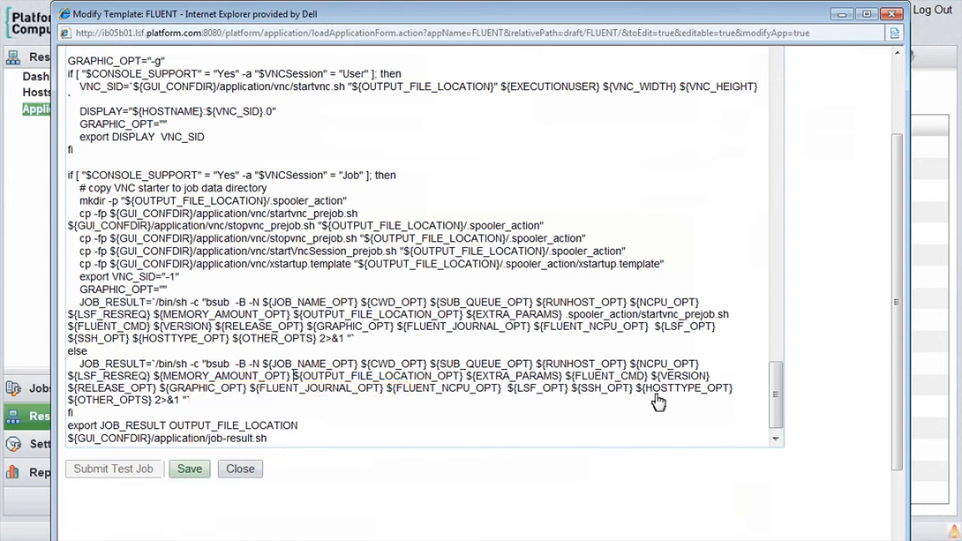
{"action": "left_click", "coordinate": [189, 469]}
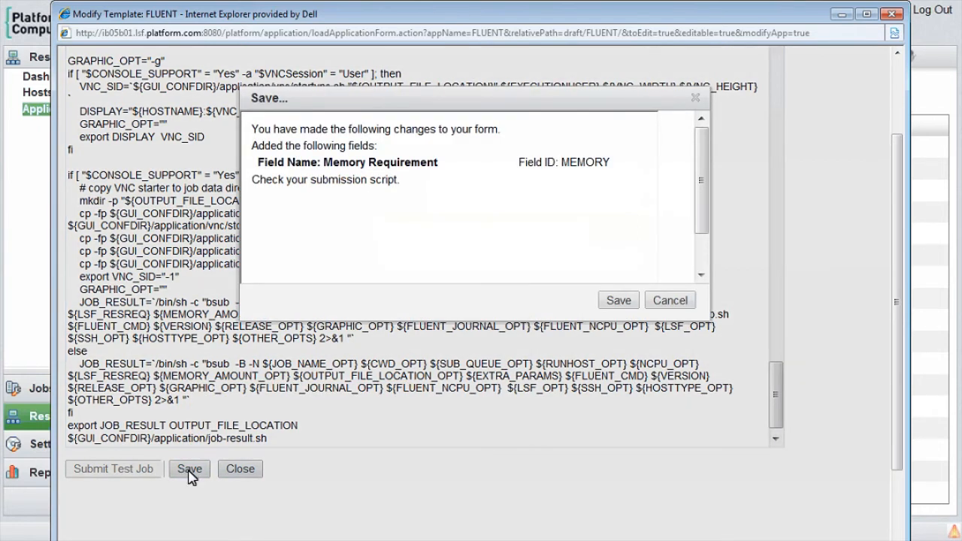
{"action": "left_click", "coordinate": [619, 301]}
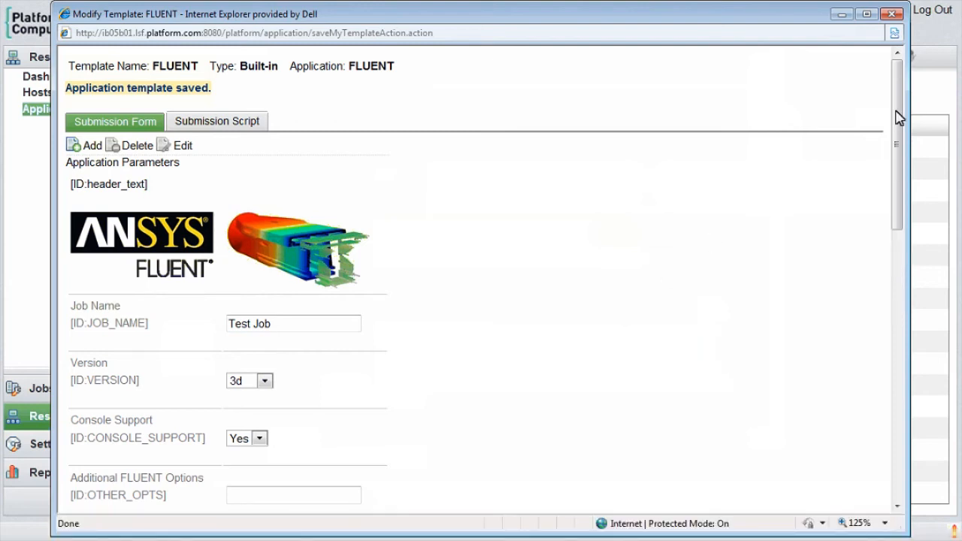
- Attach the server file fluent-test.jou from the shared directory as the FLUENT Journal File in Application Data Files
{"action": "left_click_drag", "start_coordinate": [899, 118], "coordinate": [884, 284]}
{"action": "scroll", "coordinate": [885, 289], "scroll_direction": "down", "scroll_amount": 1}
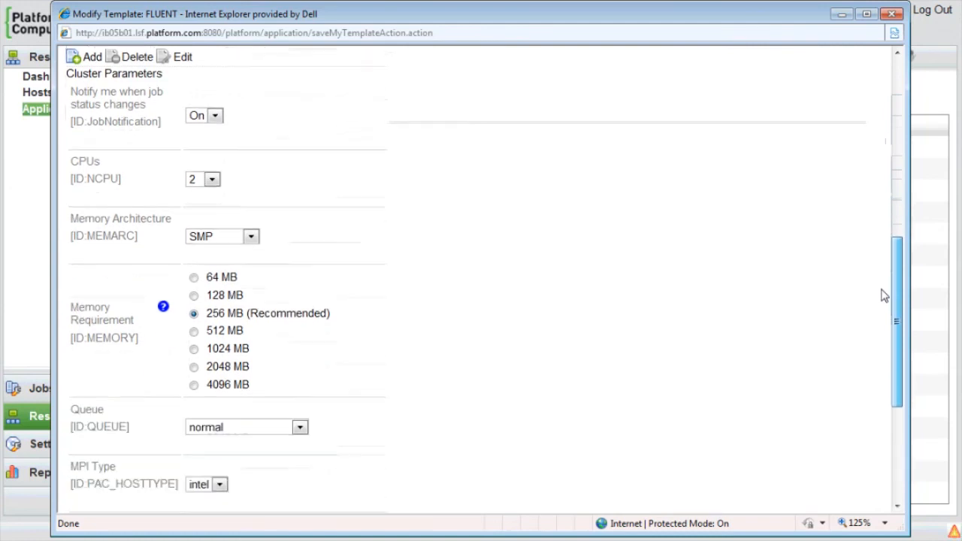
{"action": "scroll", "coordinate": [884, 296], "scroll_direction": "down", "scroll_amount": 7}
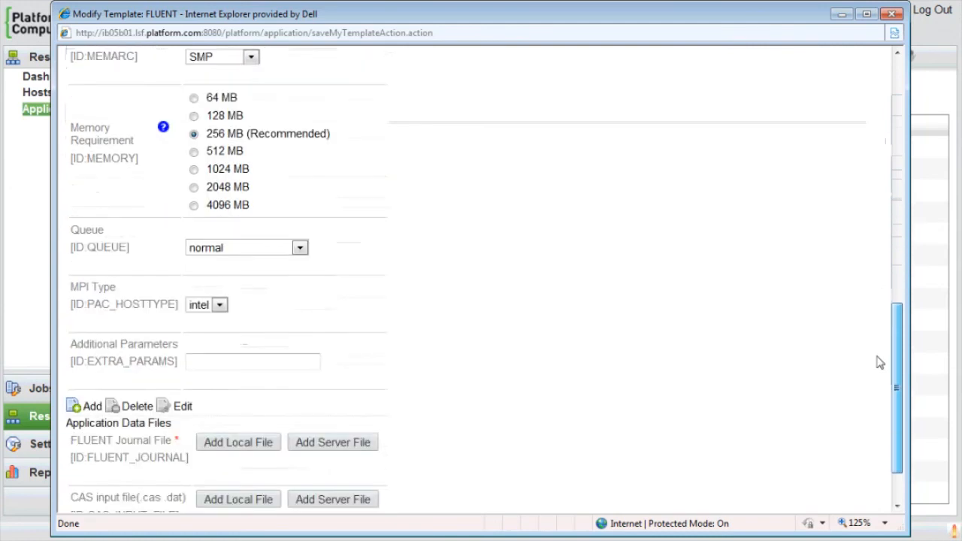
{"action": "scroll", "coordinate": [880, 387], "scroll_direction": "down", "scroll_amount": 2}
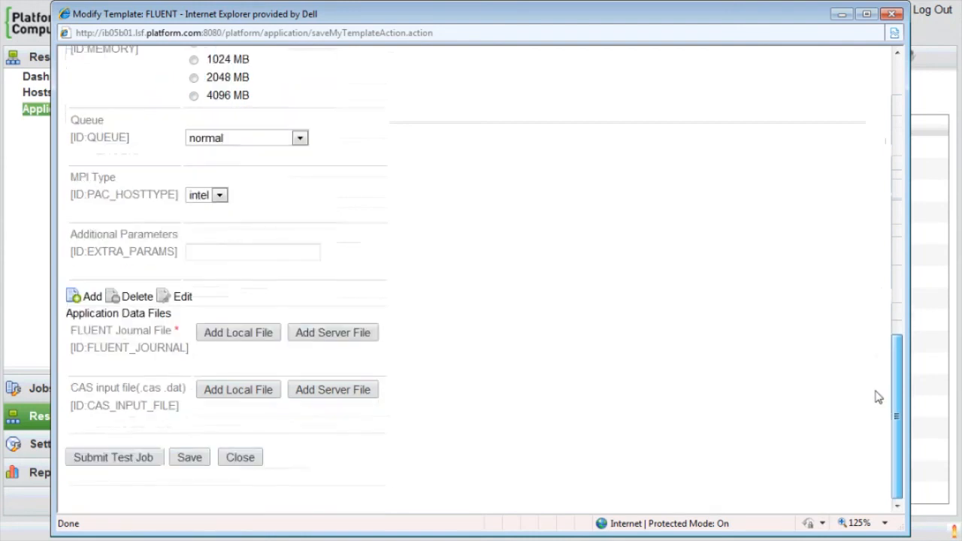
{"action": "scroll", "coordinate": [879, 398], "scroll_direction": "down", "scroll_amount": 4}
{"action": "scroll", "coordinate": [879, 408], "scroll_direction": "down", "scroll_amount": 2}
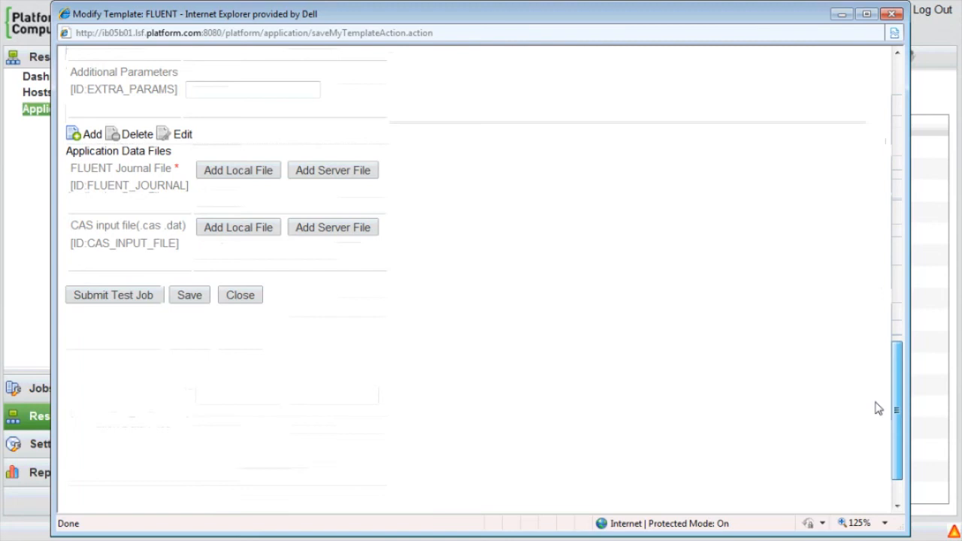
{"action": "scroll", "coordinate": [879, 408], "scroll_direction": "up", "scroll_amount": 3}
{"action": "scroll", "coordinate": [875, 363], "scroll_direction": "up", "scroll_amount": 2}
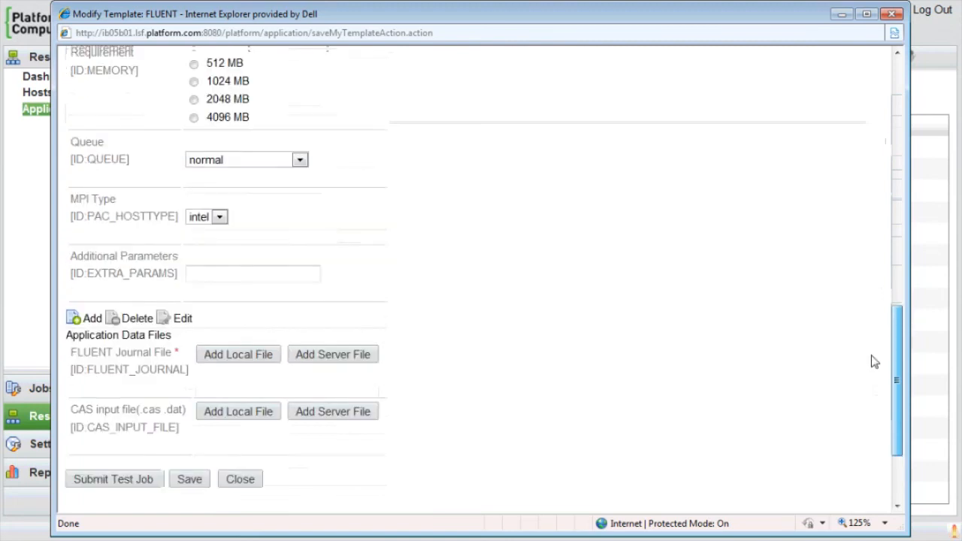
{"action": "scroll", "coordinate": [875, 362], "scroll_direction": "up", "scroll_amount": 1}
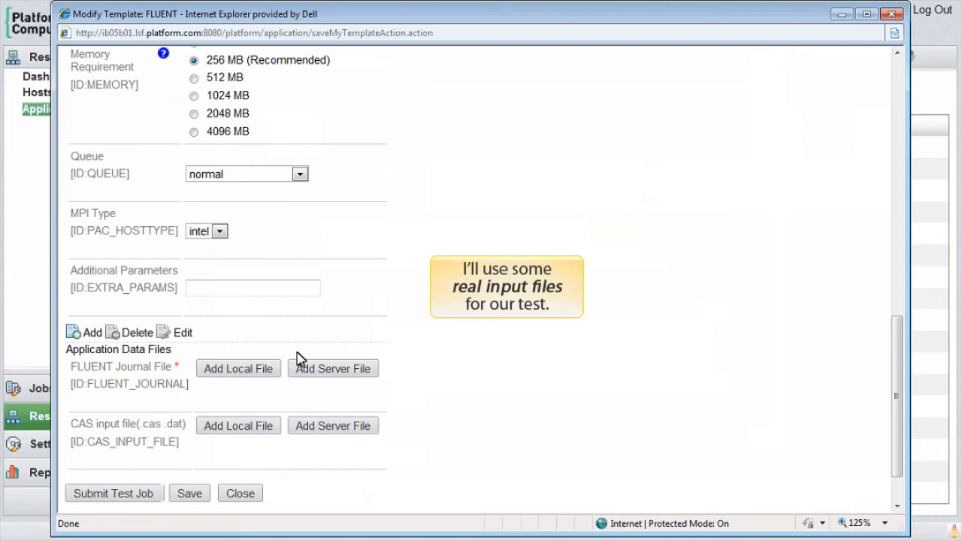
{"action": "left_click", "coordinate": [336, 370]}
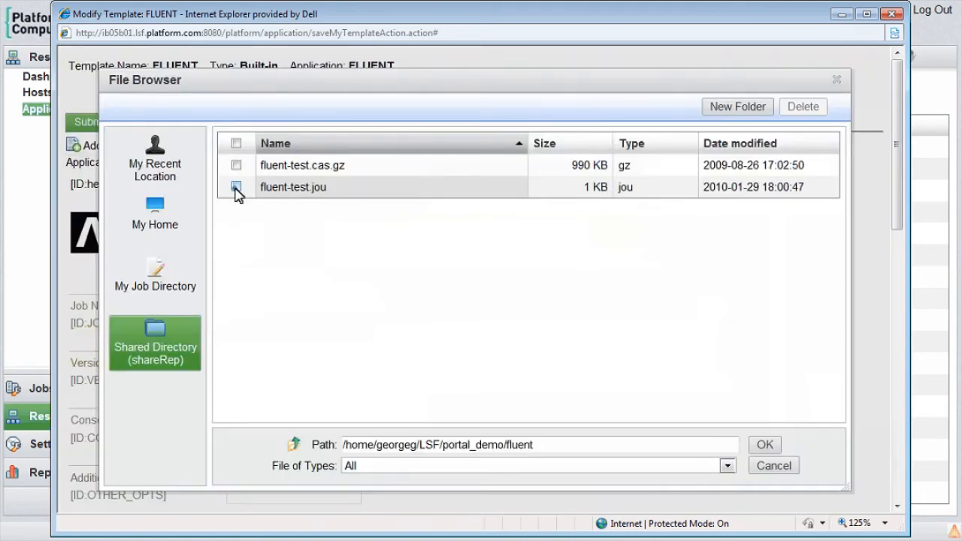
{"action": "left_click", "coordinate": [236, 187]}
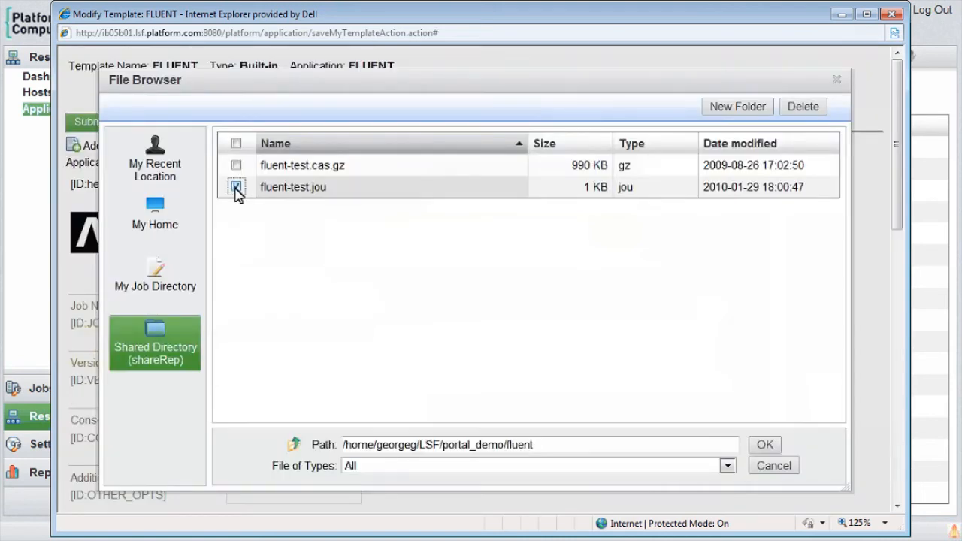
{"action": "left_click", "coordinate": [765, 445]}
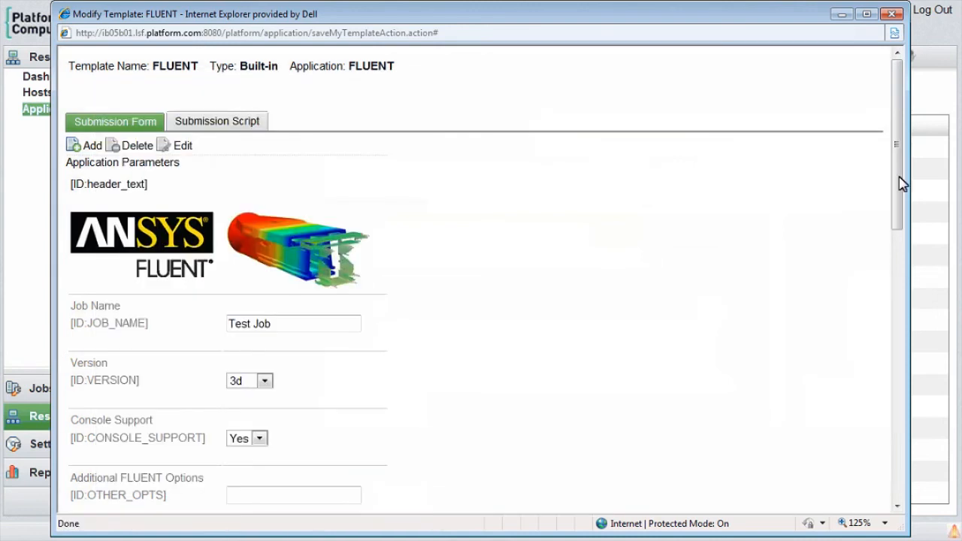
- Attach the server file fluent-test.cas.gz as the CAS input file
{"action": "left_click_drag", "start_coordinate": [902, 184], "coordinate": [888, 453]}
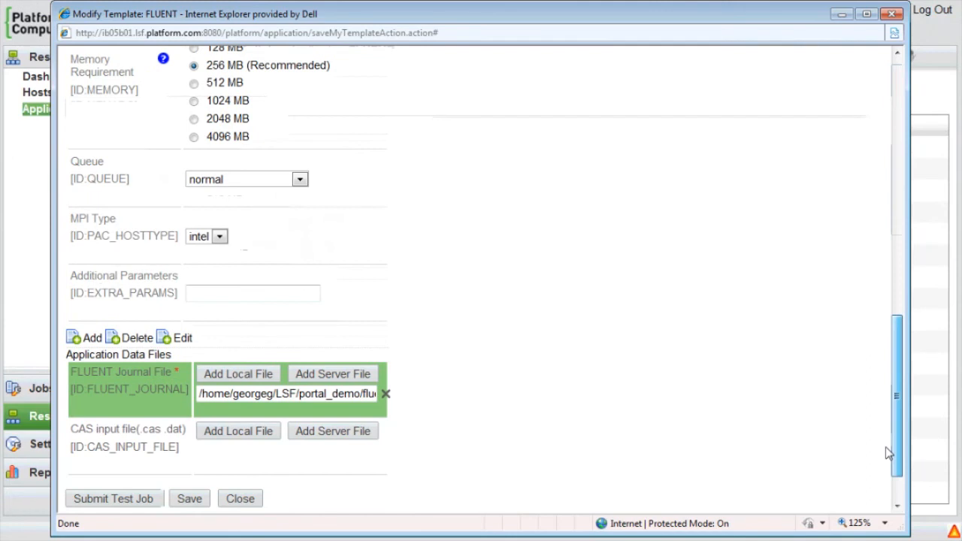
{"action": "left_click", "coordinate": [334, 434]}
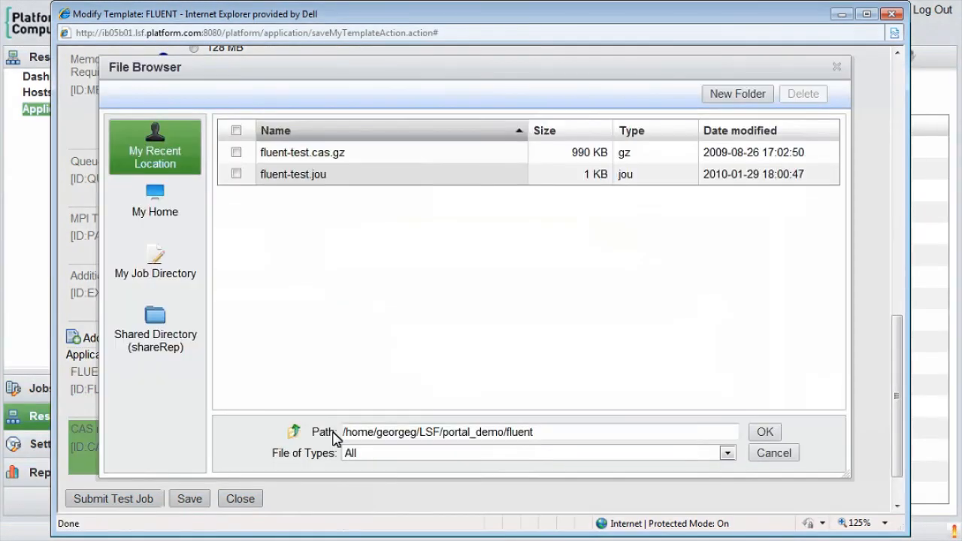
{"action": "left_click", "coordinate": [236, 153]}
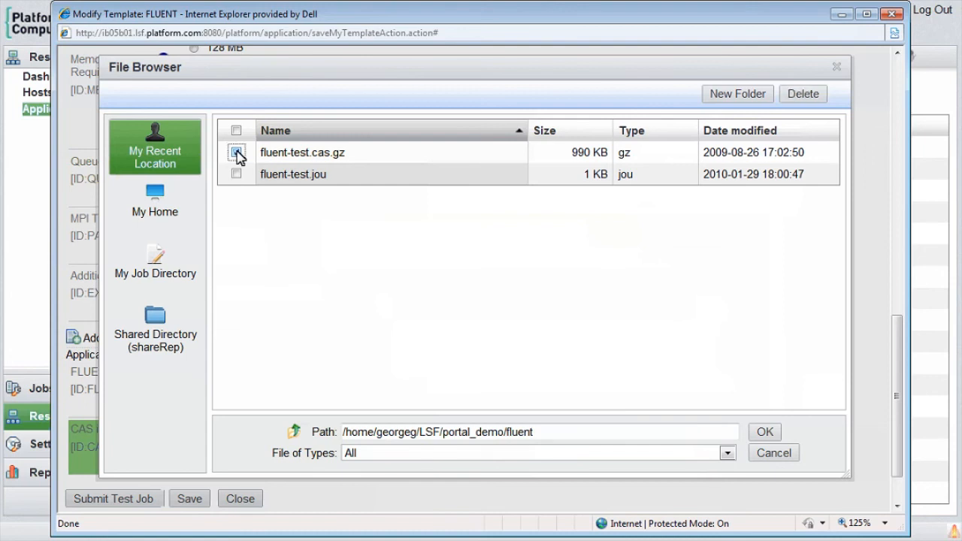
{"action": "left_click", "coordinate": [764, 432]}
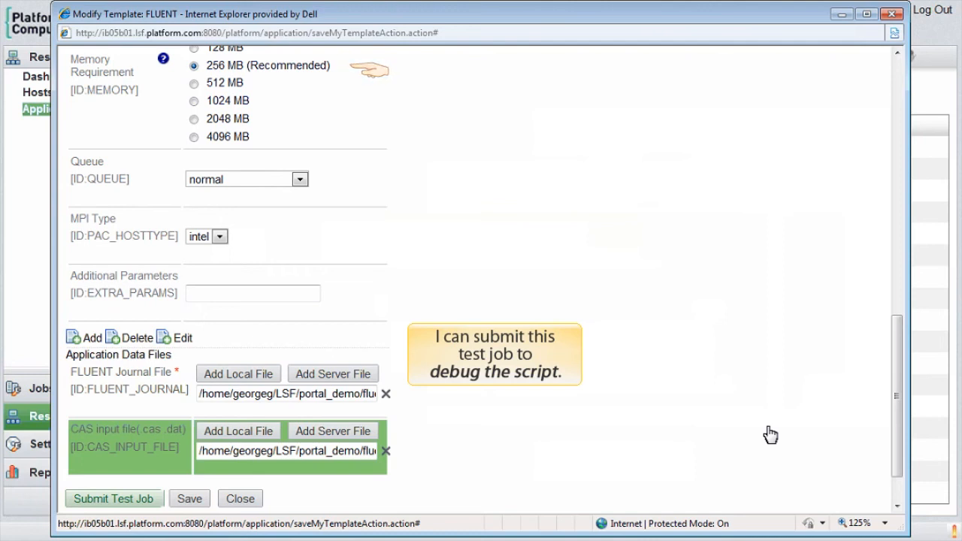
- Submit a FLUENT test job, review its script output through the final bsub command, and close the output
{"action": "left_click", "coordinate": [113, 499]}
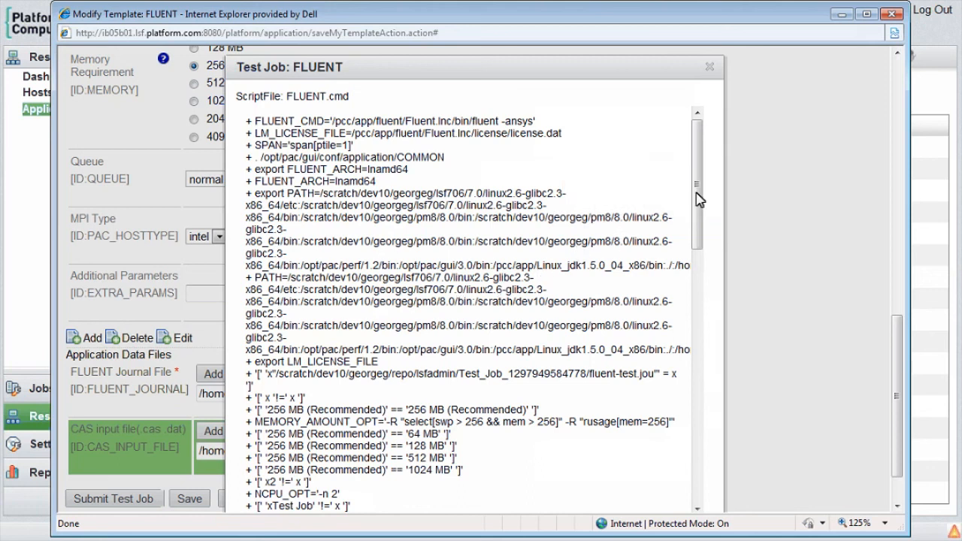
{"action": "left_click_drag", "start_coordinate": [699, 200], "coordinate": [708, 458]}
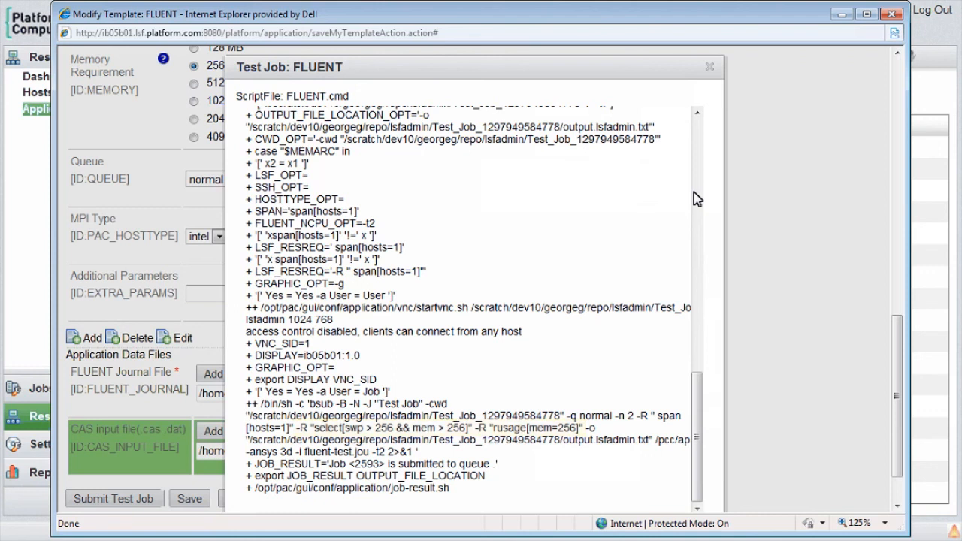
{"action": "left_click", "coordinate": [709, 69]}
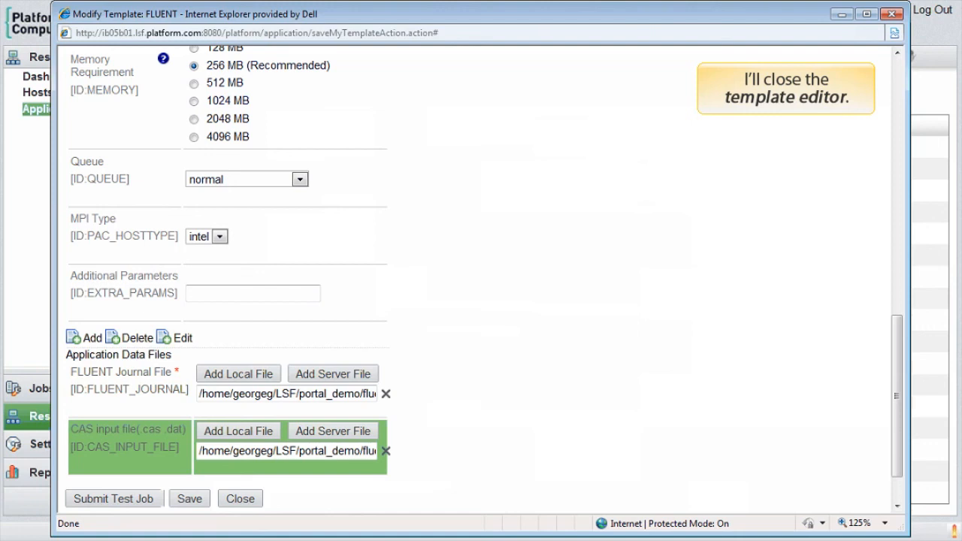
- Close the template editor and publish the FLUENT application template, confirming the publication
{"action": "left_click", "coordinate": [893, 15]}
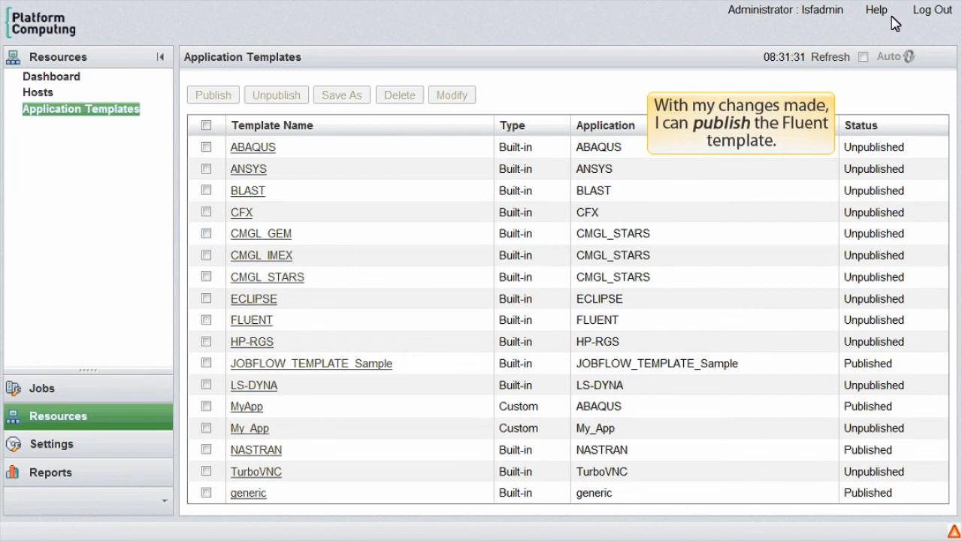
{"action": "left_click", "coordinate": [206, 321]}
{"action": "left_click", "coordinate": [213, 96]}
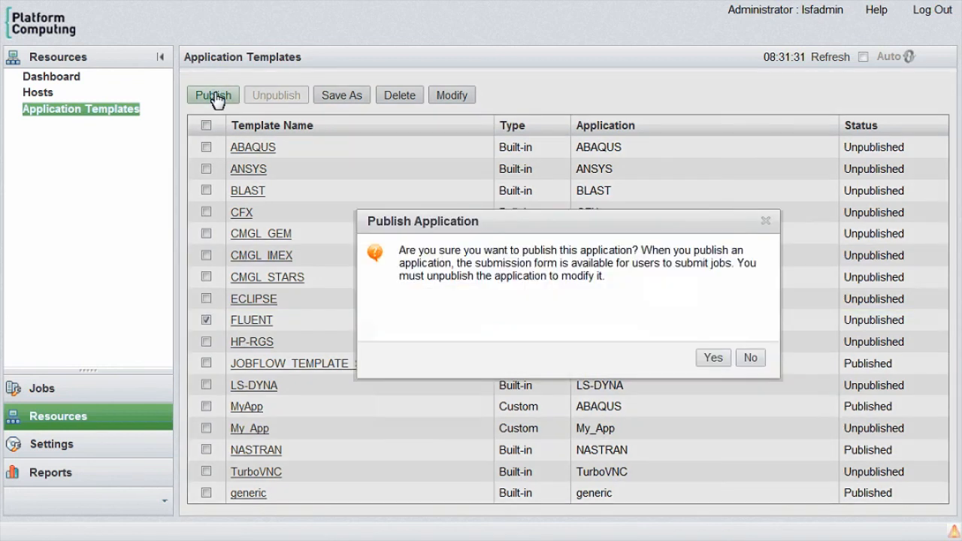
{"action": "left_click", "coordinate": [713, 357]}
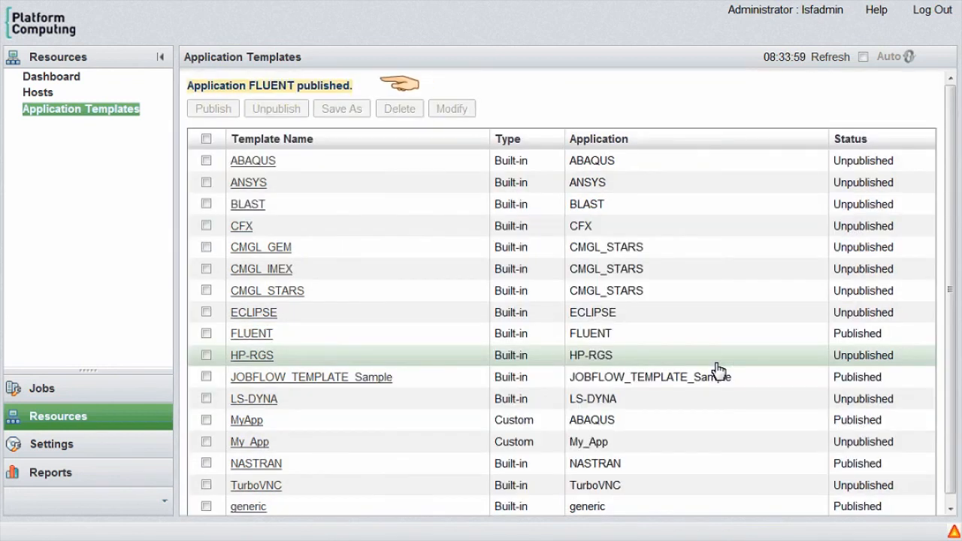